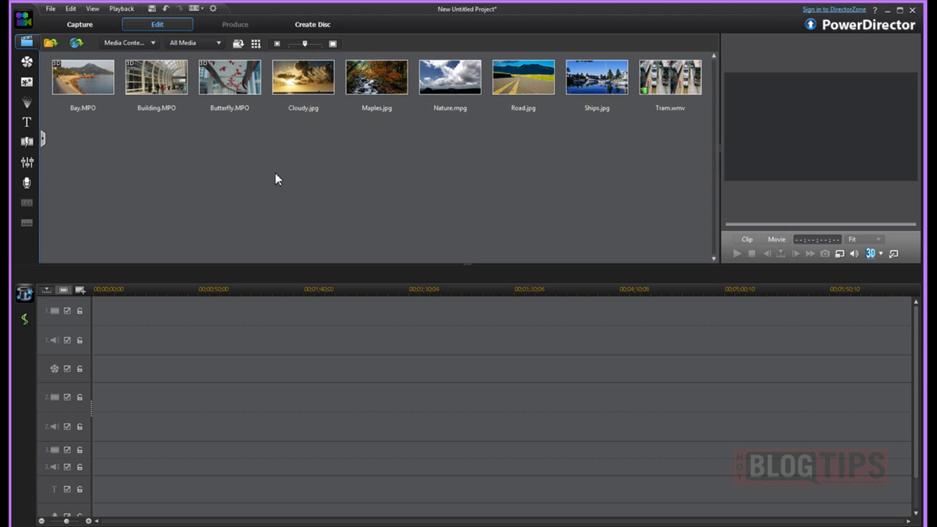
Step: Start importing media files, pick the Friday Camel b video, then cancel without importing
{"action": "left_click", "coordinate": [50, 9]}
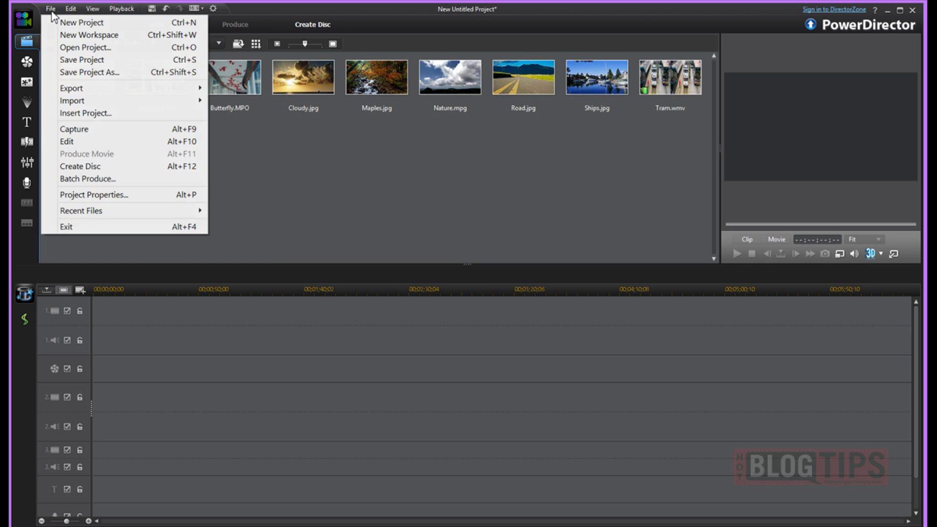
{"action": "mouse_move", "coordinate": [82, 103]}
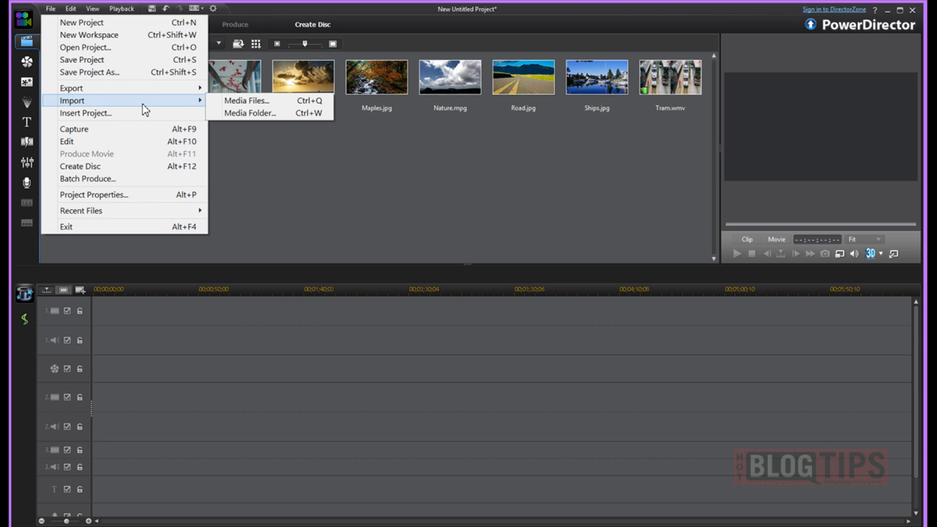
{"action": "left_click", "coordinate": [225, 103]}
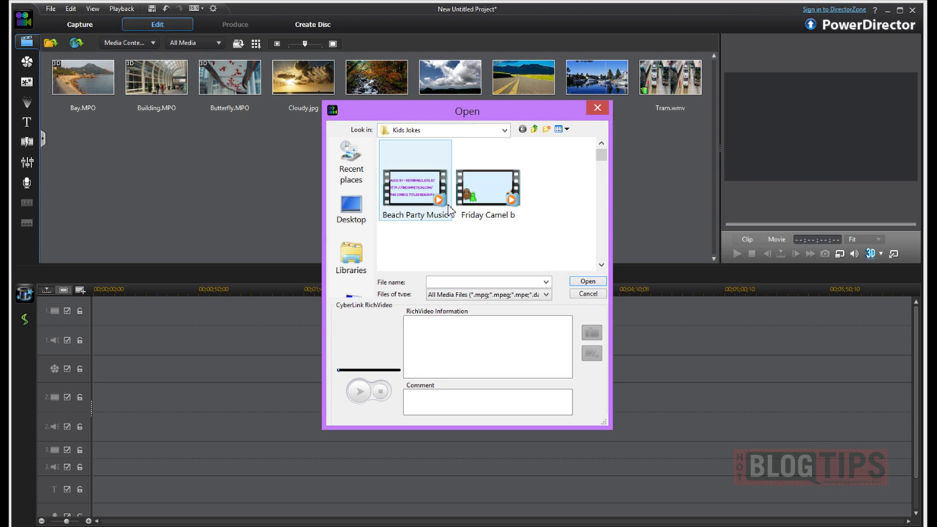
{"action": "left_click", "coordinate": [480, 201]}
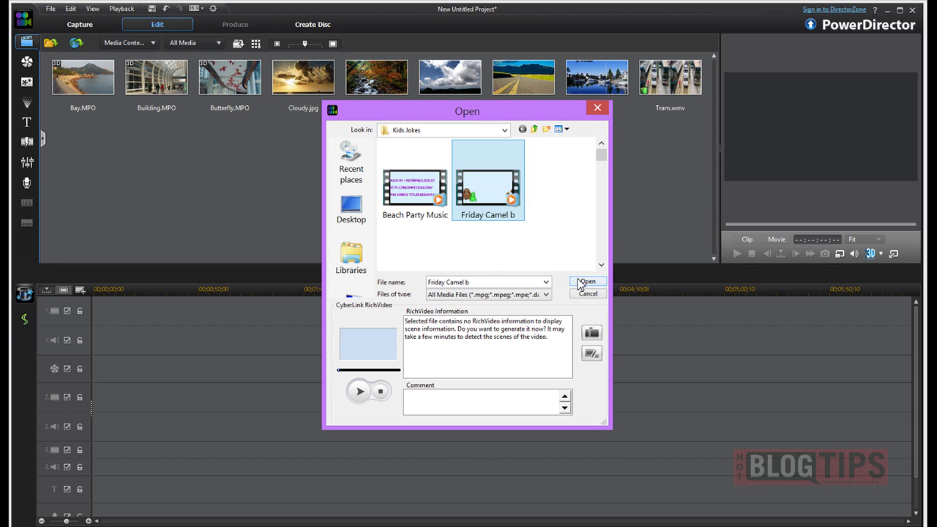
{"action": "left_click", "coordinate": [583, 294]}
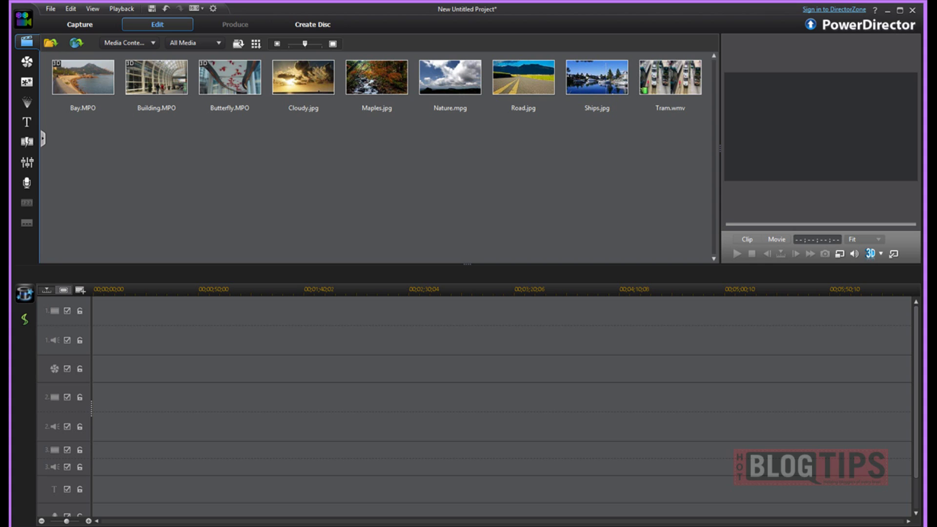
Step: Drag Crop Image Paint.net.avi into the library and onto the start of video track 1
{"action": "left_click_drag", "start_coordinate": [631, 216], "coordinate": [433, 163]}
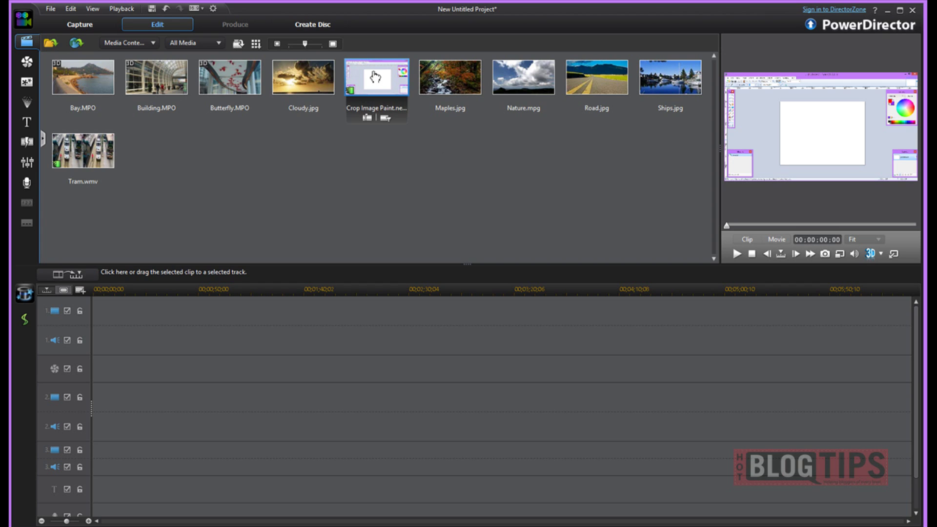
{"action": "left_click_drag", "start_coordinate": [375, 76], "coordinate": [95, 334]}
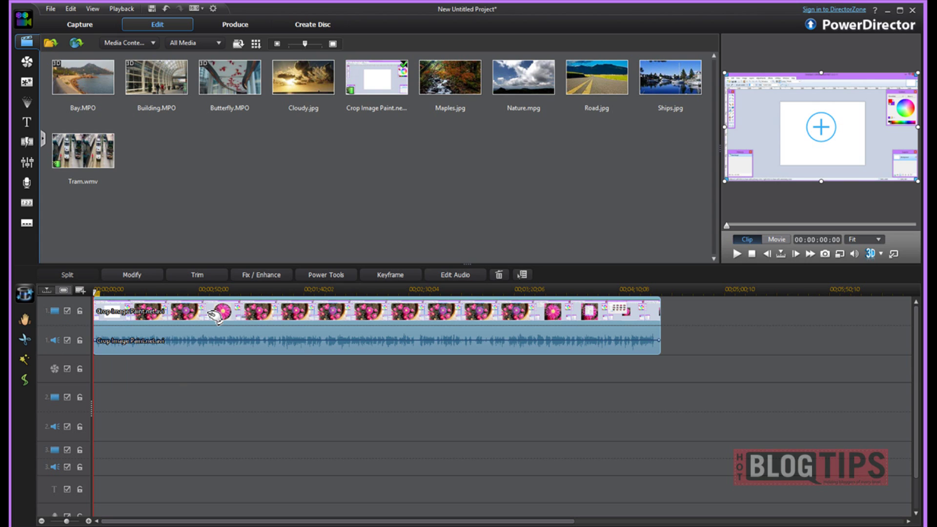
{"action": "mouse_move", "coordinate": [218, 336]}
{"action": "left_mouse_down"}
{"action": "mouse_move", "coordinate": [213, 460]}
{"action": "mouse_move", "coordinate": [221, 418]}
{"action": "mouse_move", "coordinate": [213, 352]}
{"action": "left_mouse_up"}
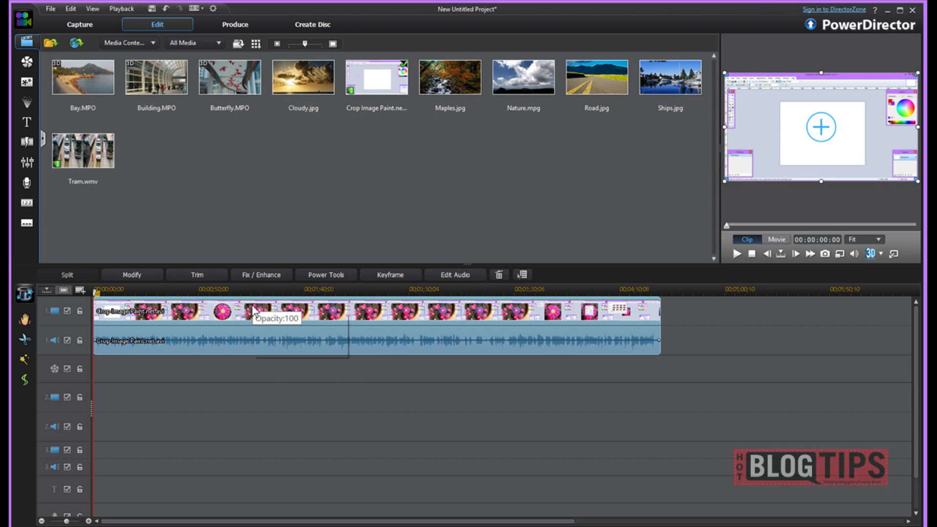
Step: Zoom the timeline in two levels so about 40 seconds of Crop Image Paint.net.avi fill the track
{"action": "left_click", "coordinate": [324, 340]}
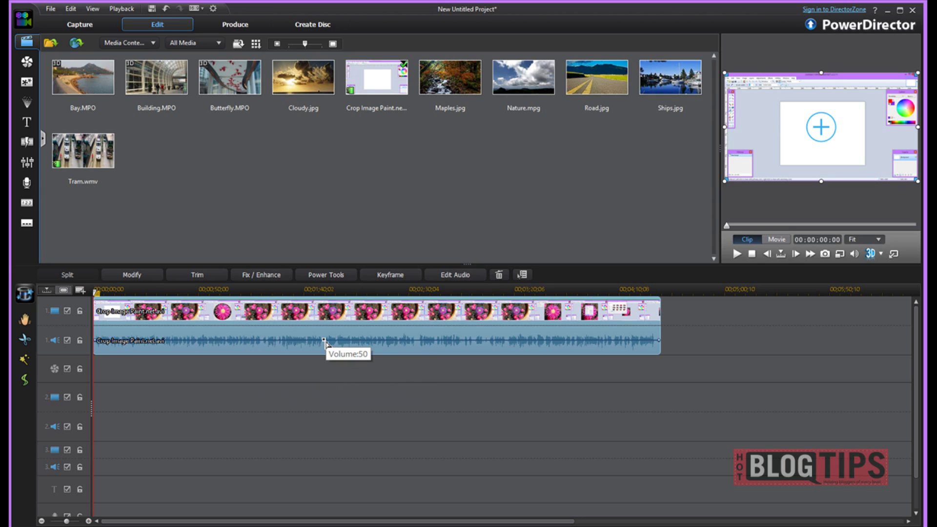
{"action": "left_click", "coordinate": [88, 521]}
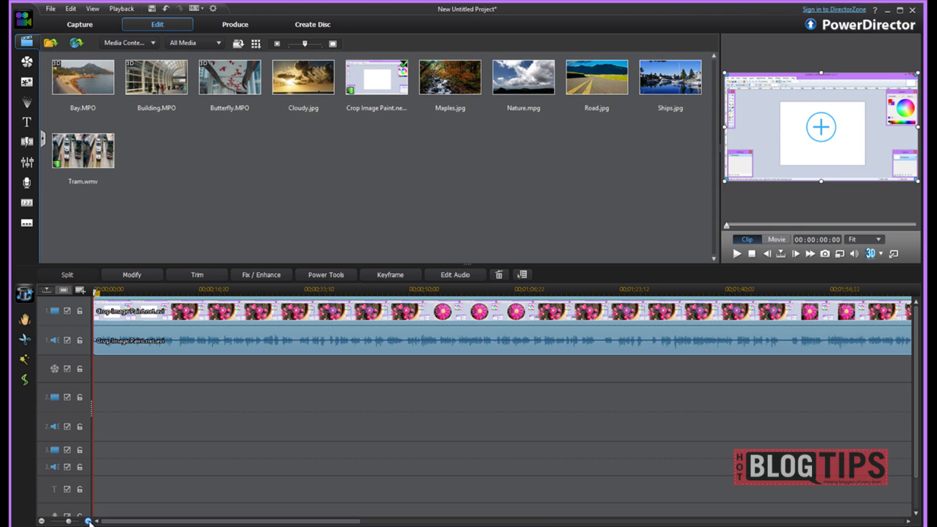
{"action": "left_click", "coordinate": [88, 521]}
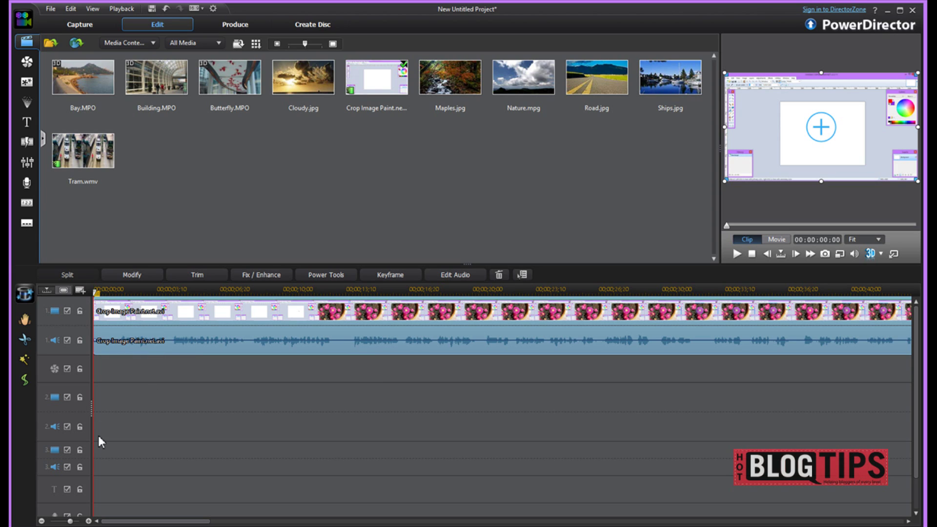
{"action": "left_click_drag", "start_coordinate": [94, 300], "coordinate": [96, 295]}
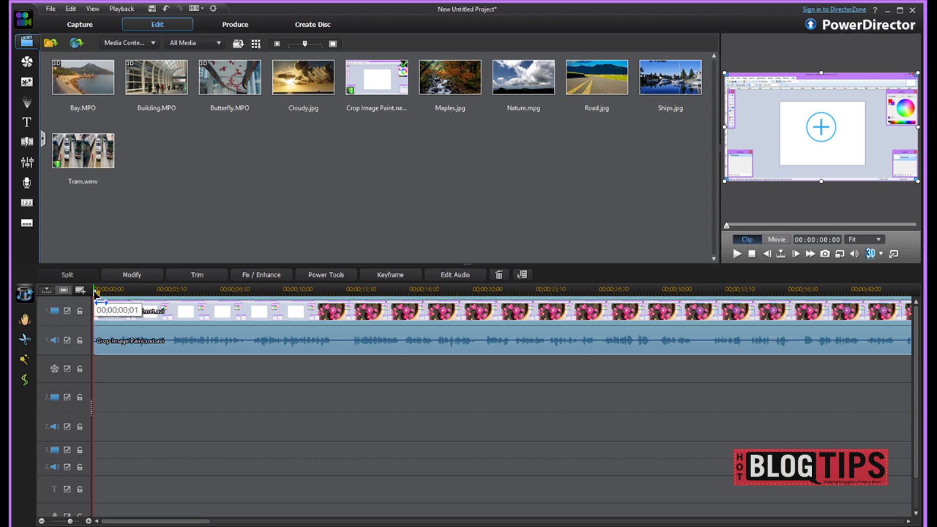
Step: In Movie preview, play and pause at 00:00:04:08, then select the clip
{"action": "left_click_drag", "start_coordinate": [96, 293], "coordinate": [96, 293]}
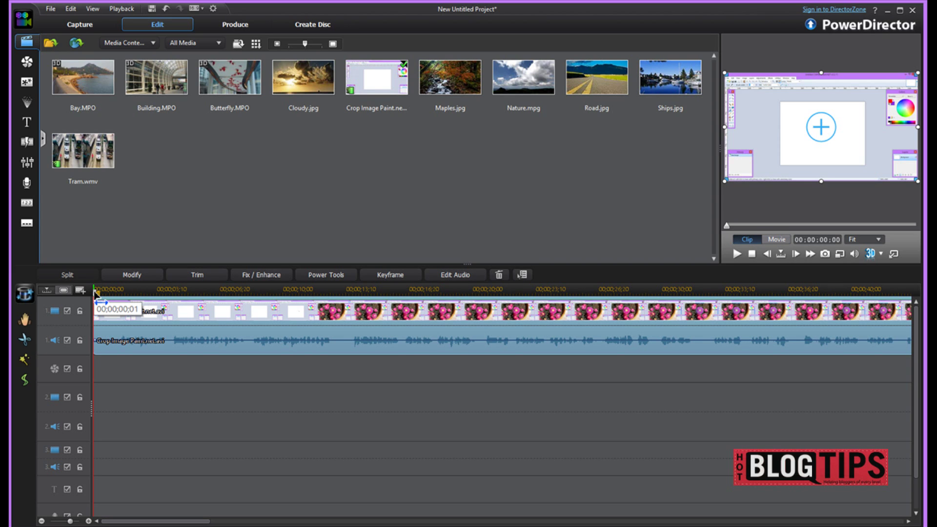
{"action": "left_click", "coordinate": [776, 240]}
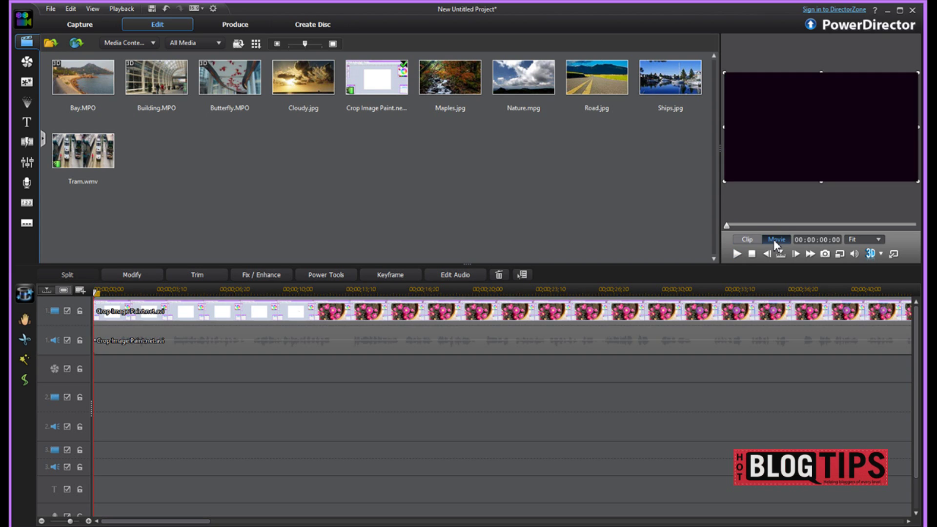
{"action": "left_click", "coordinate": [737, 255]}
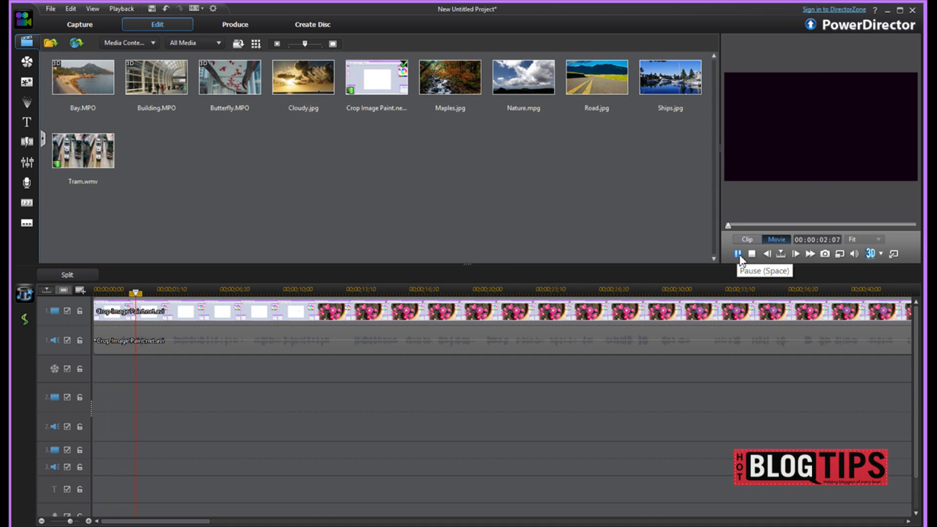
{"action": "left_click", "coordinate": [737, 254]}
{"action": "left_click", "coordinate": [739, 254]}
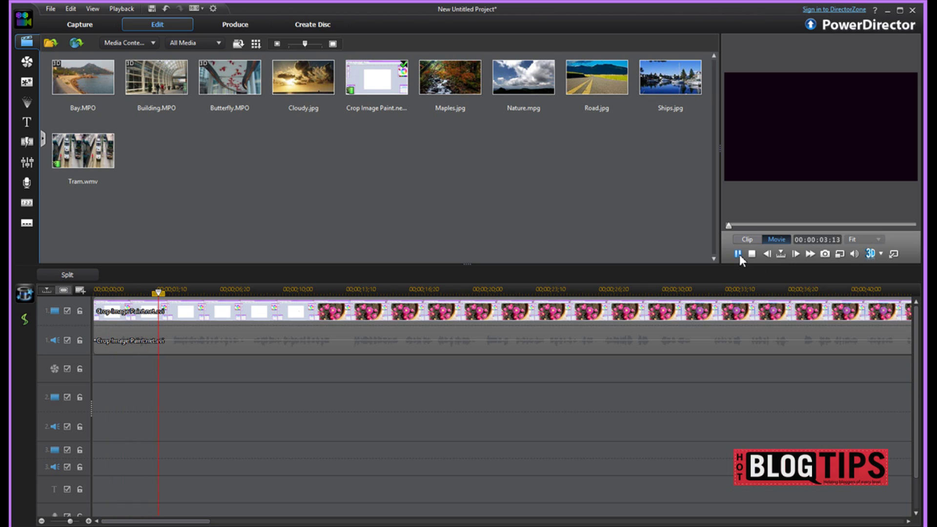
{"action": "left_click", "coordinate": [739, 254]}
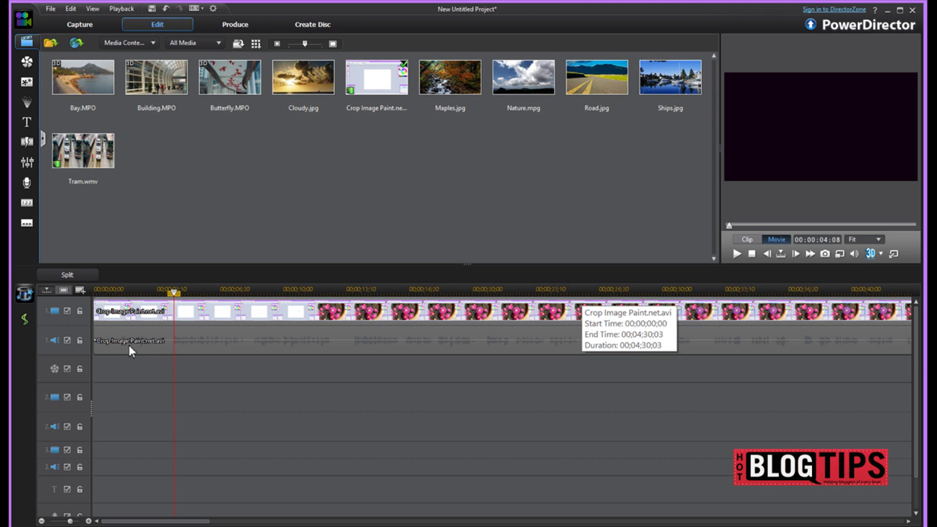
{"action": "left_click", "coordinate": [164, 332]}
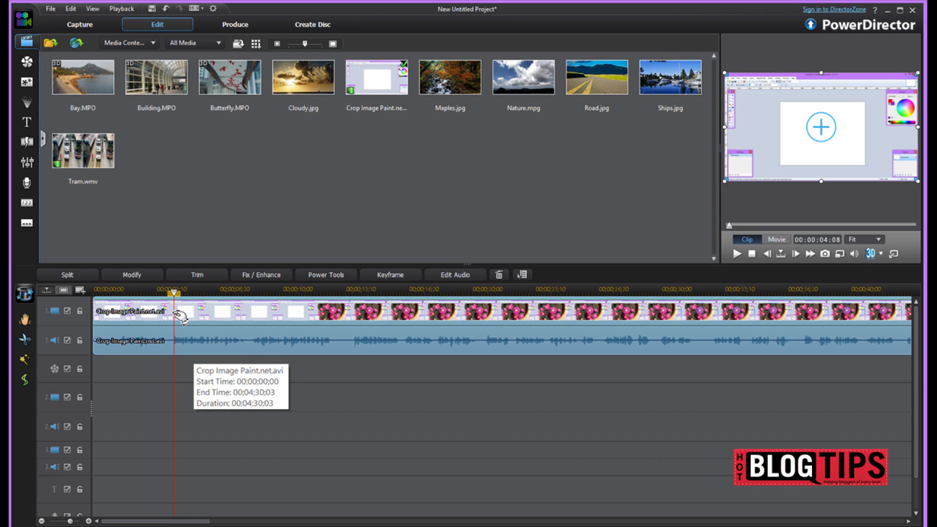
Step: Split the clip at 00:00:04:08 and delete the opening piece with Remove and Leave Gap
{"action": "left_click", "coordinate": [68, 275]}
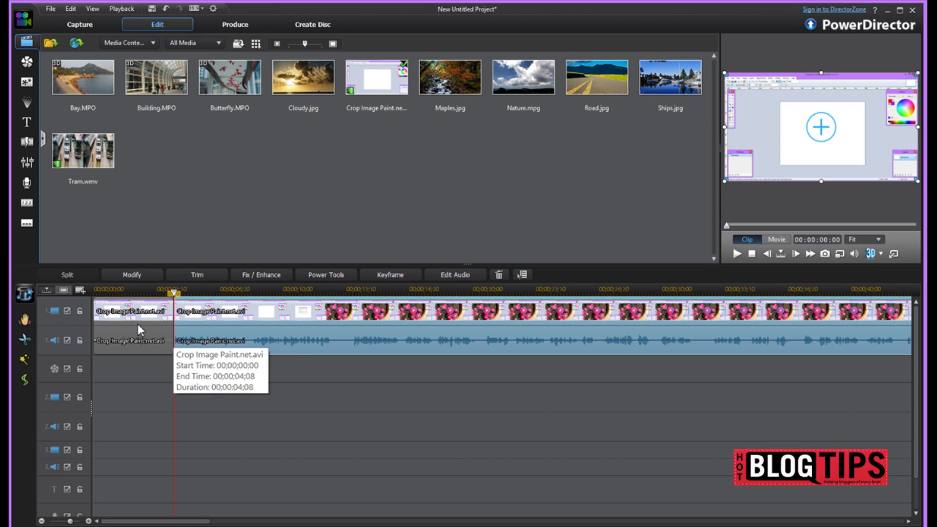
{"action": "left_click", "coordinate": [140, 331]}
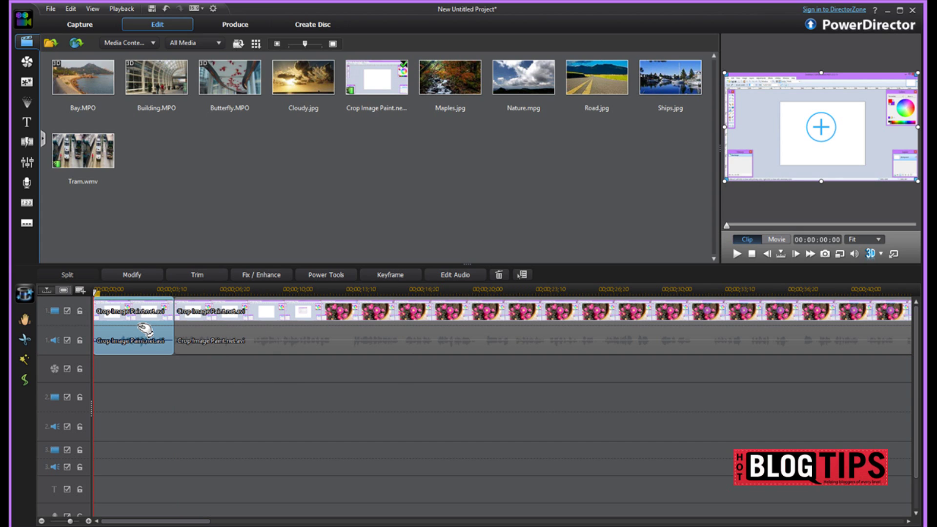
{"action": "right_click", "coordinate": [139, 329]}
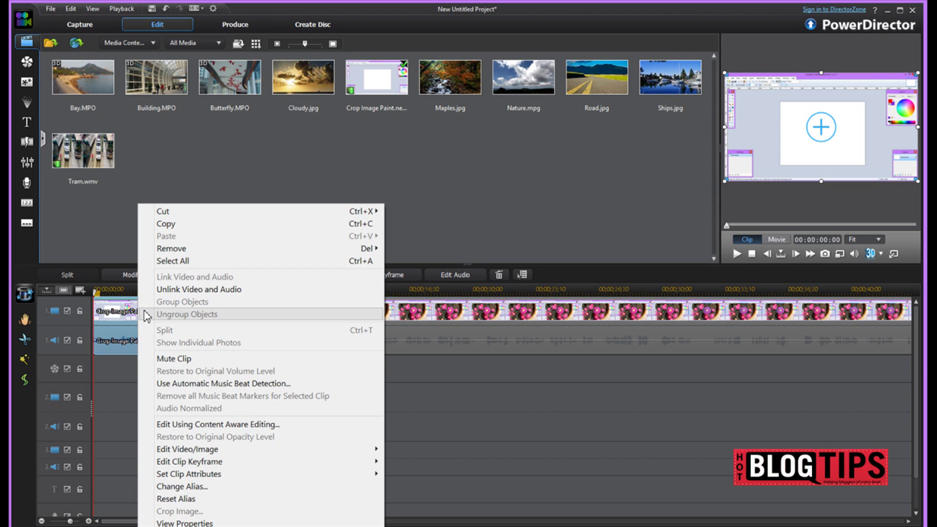
{"action": "mouse_move", "coordinate": [165, 252]}
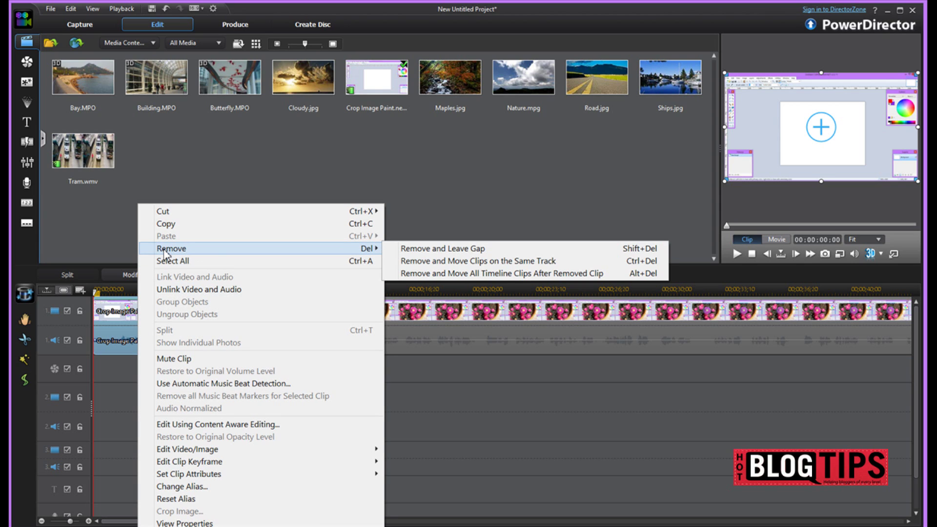
{"action": "left_click", "coordinate": [417, 250]}
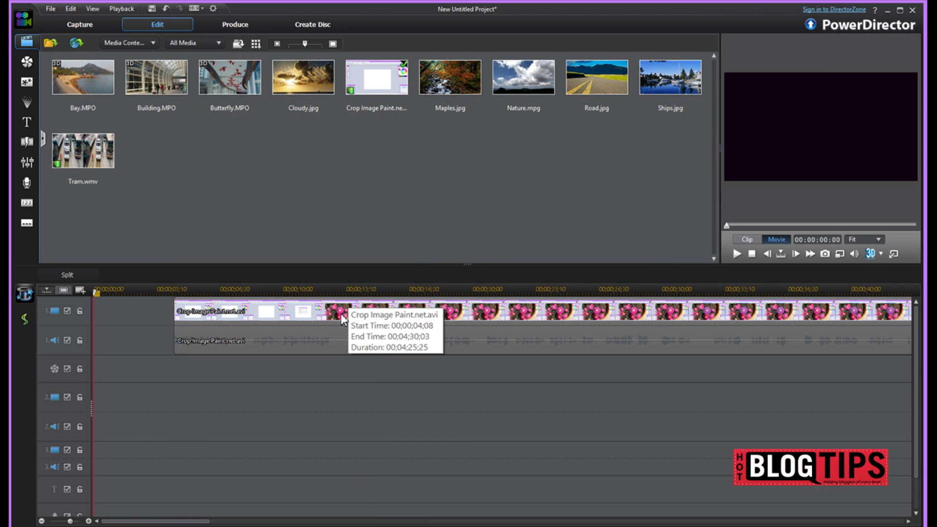
{"action": "left_click", "coordinate": [344, 317]}
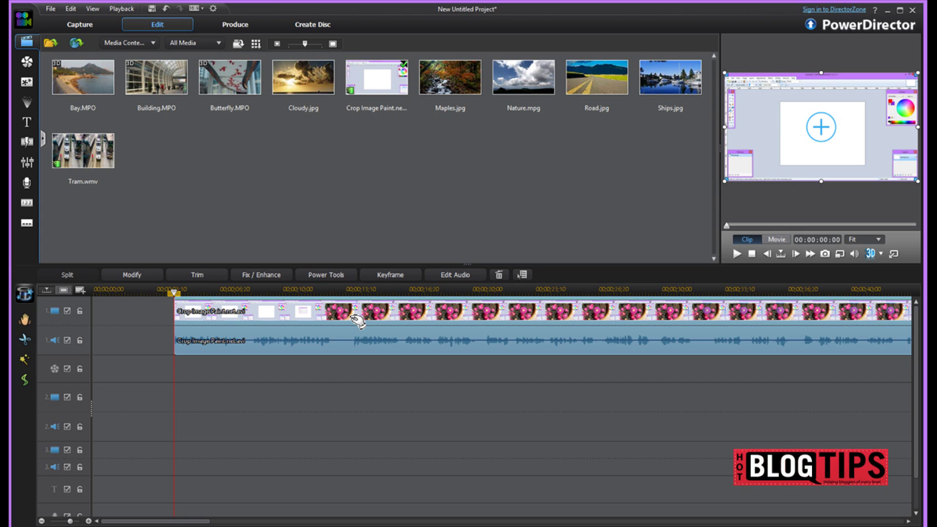
Step: Drag the remaining clip to 00;00;00;00 and return the playhead to the start
{"action": "left_click_drag", "start_coordinate": [357, 320], "coordinate": [272, 324]}
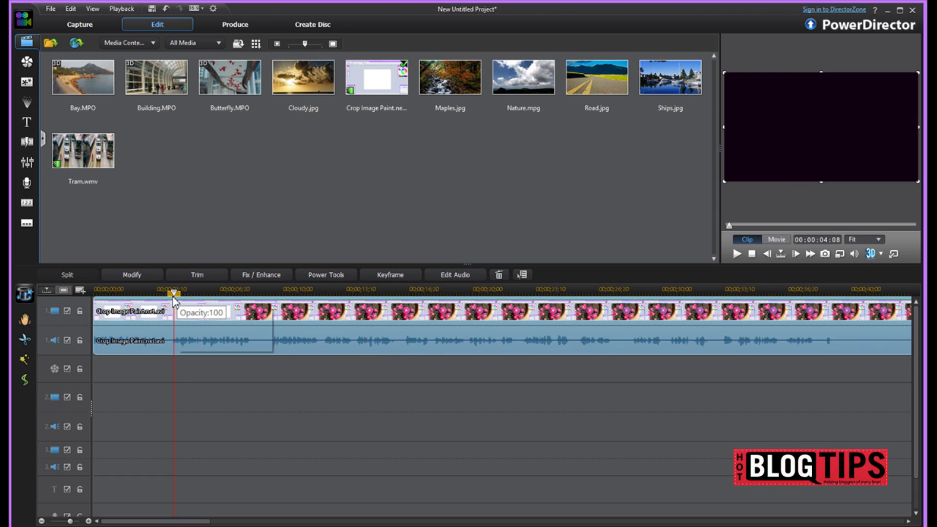
{"action": "left_click_drag", "start_coordinate": [173, 294], "coordinate": [92, 295]}
{"action": "left_click", "coordinate": [107, 315]}
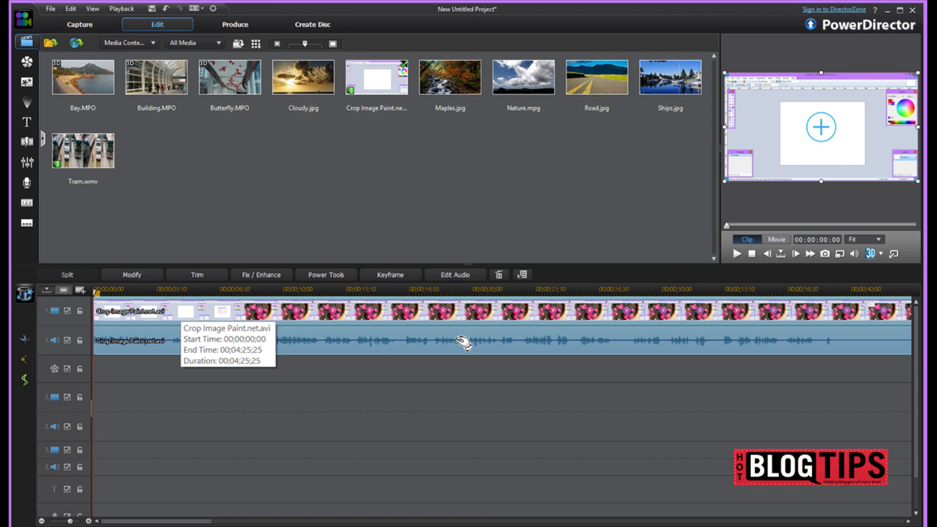
Step: Play the clip to 00:00:20:00 and split it there
{"action": "left_click_drag", "start_coordinate": [95, 300], "coordinate": [403, 316]}
{"action": "left_click", "coordinate": [409, 349]}
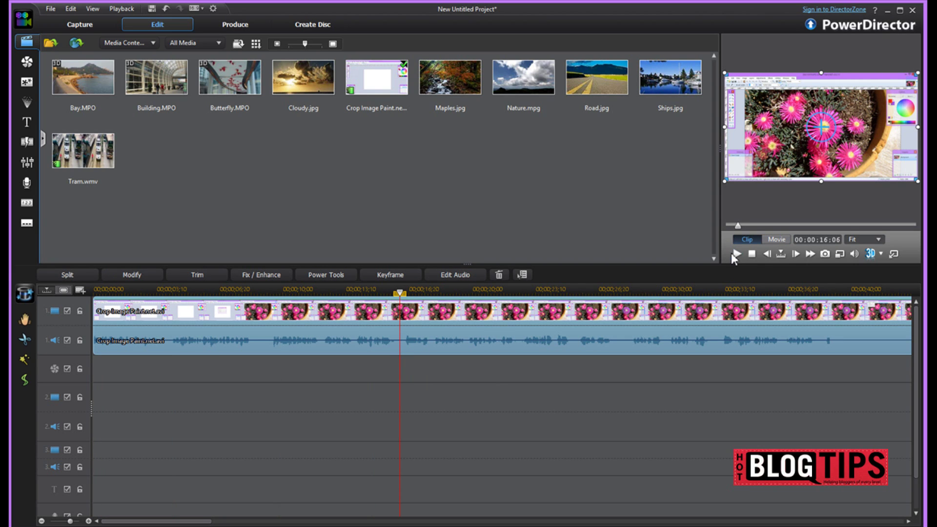
{"action": "left_click", "coordinate": [737, 254]}
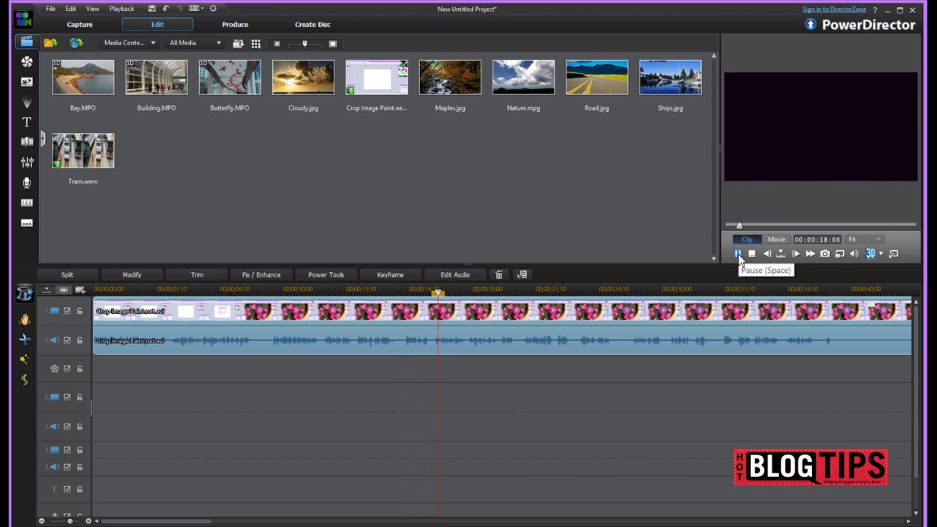
{"action": "left_click", "coordinate": [738, 254]}
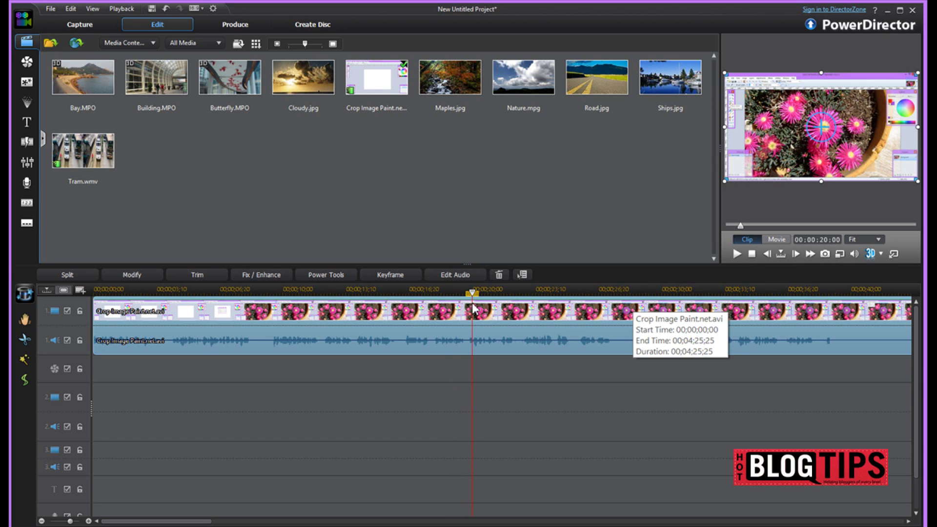
{"action": "left_click", "coordinate": [63, 279]}
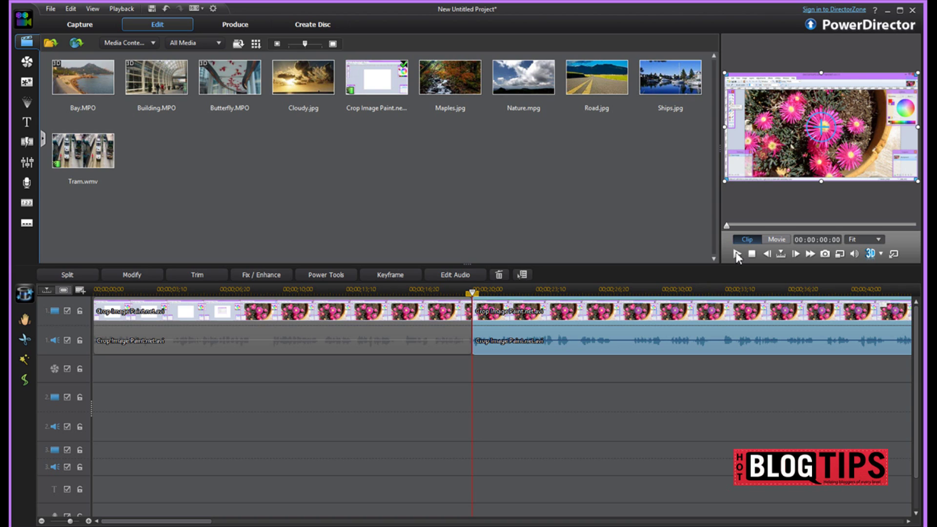
Step: Split the second part again about a second and a half later
{"action": "left_click", "coordinate": [737, 254]}
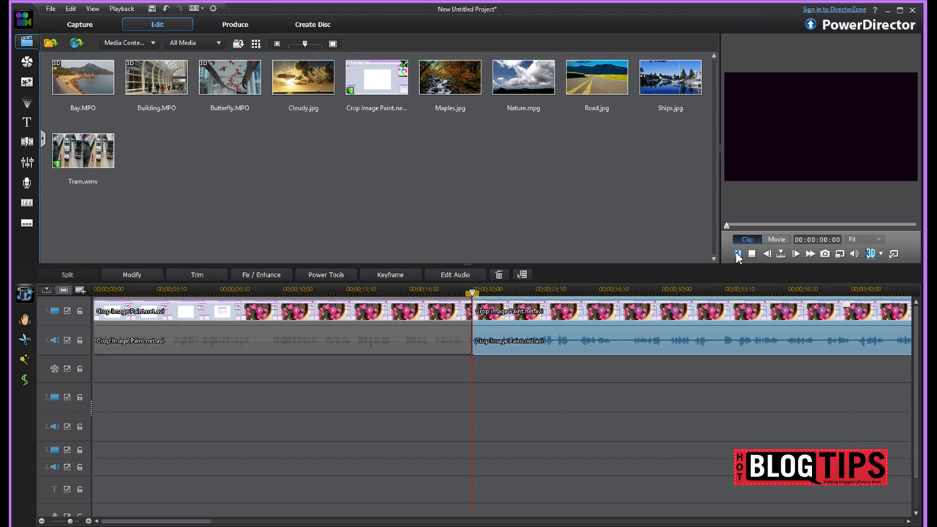
{"action": "left_click", "coordinate": [736, 254]}
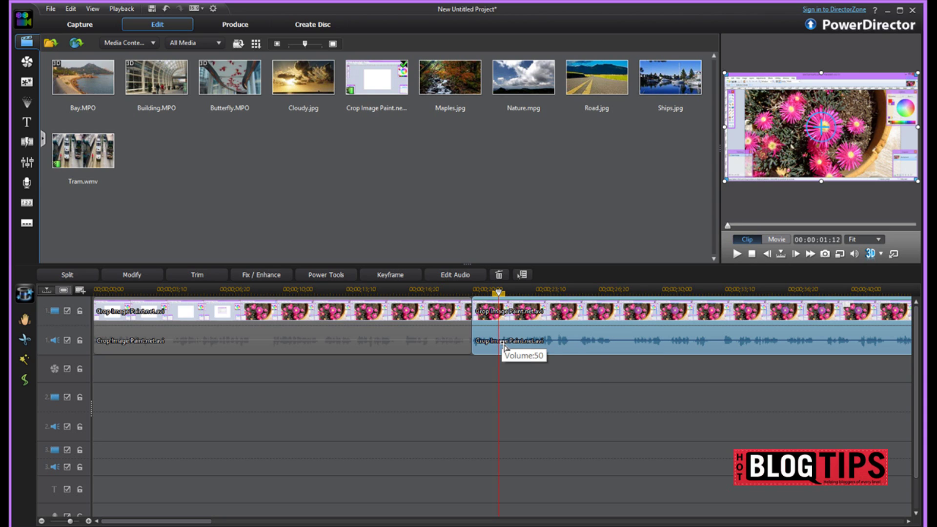
{"action": "left_click", "coordinate": [76, 277]}
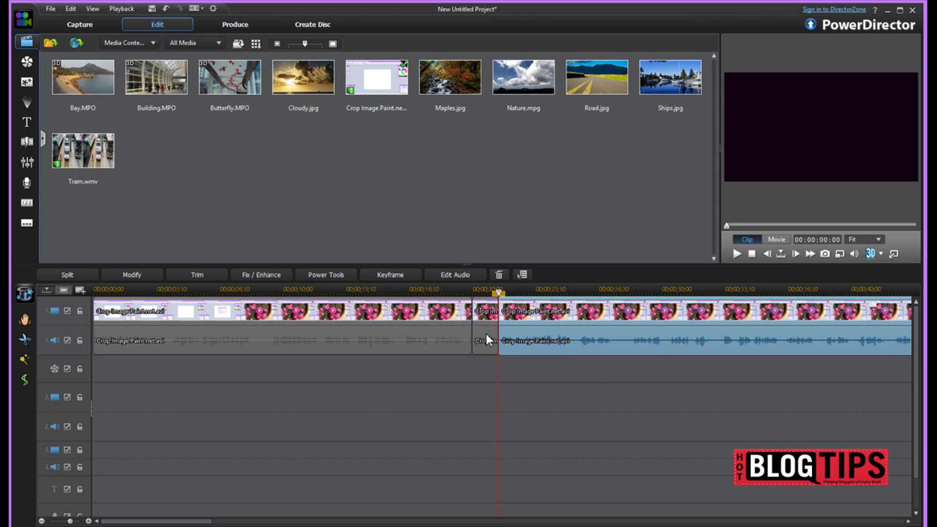
Step: Remove the short middle piece leaving a gap, then slide the last clip to 00;00;20;00
{"action": "left_click", "coordinate": [485, 333]}
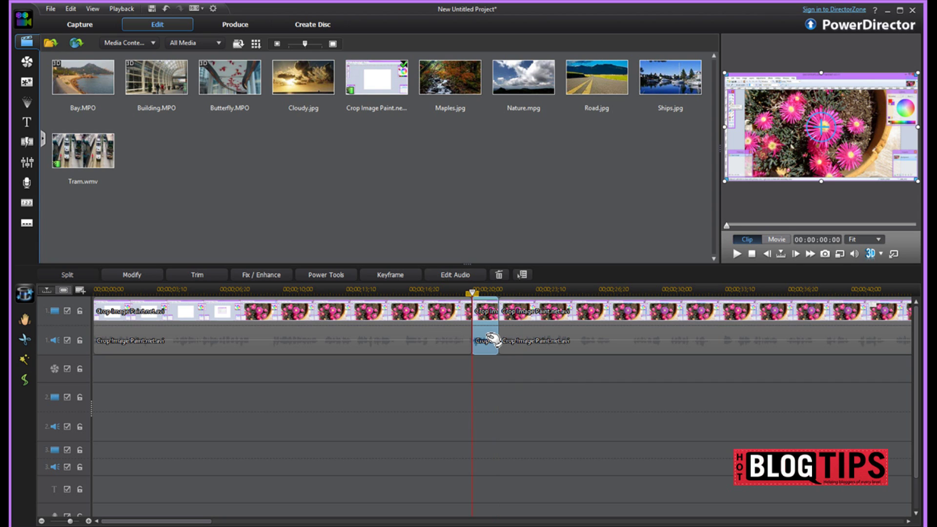
{"action": "right_click", "coordinate": [487, 338]}
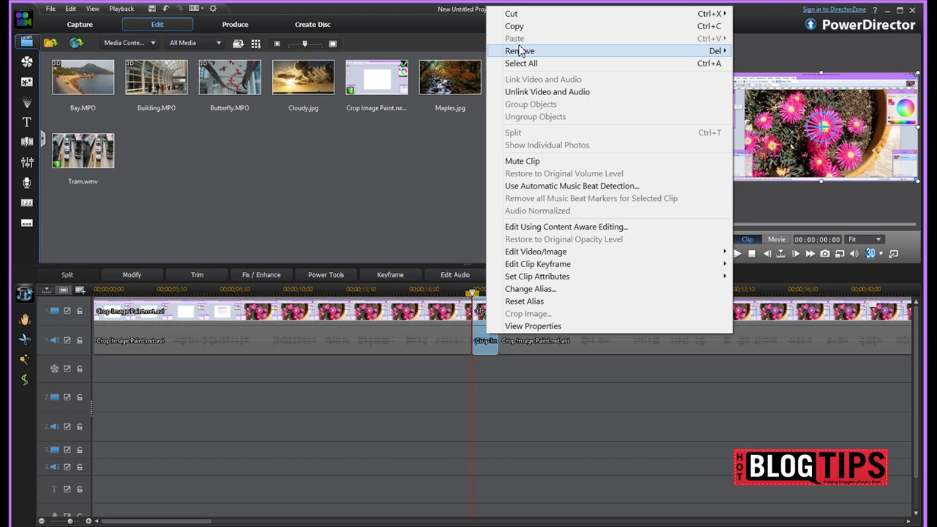
{"action": "mouse_move", "coordinate": [520, 51]}
{"action": "left_click", "coordinate": [458, 52]}
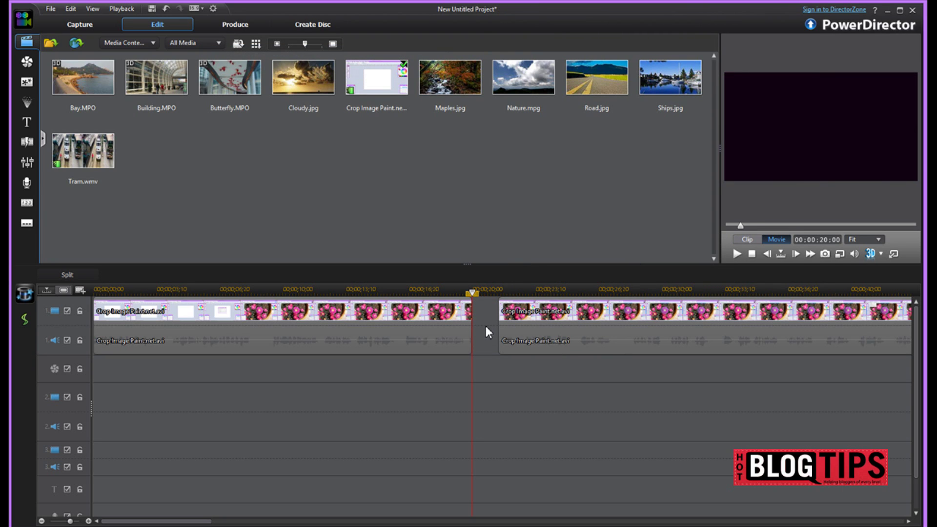
{"action": "left_click_drag", "start_coordinate": [544, 328], "coordinate": [503, 385]}
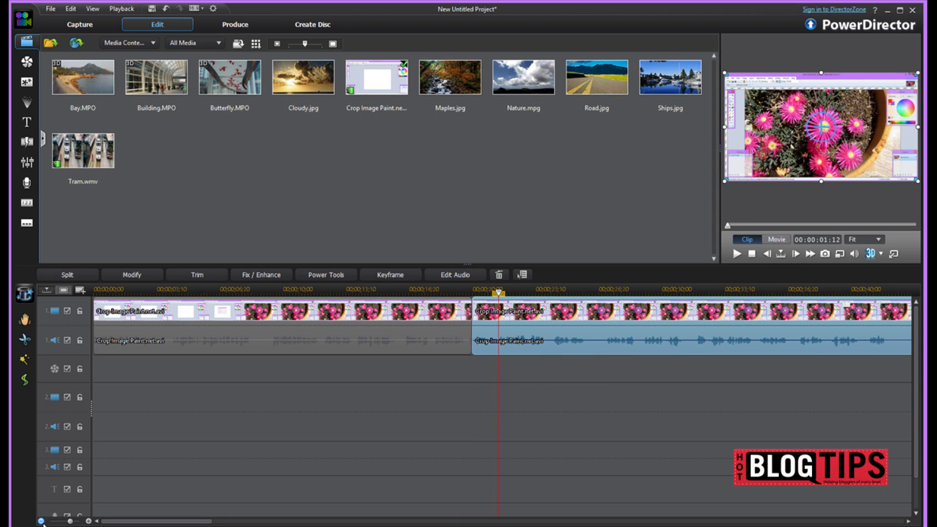
Step: Zoom out to the whole project and play the movie's ending to find the cut point
{"action": "left_click", "coordinate": [40, 521]}
{"action": "left_click", "coordinate": [41, 521]}
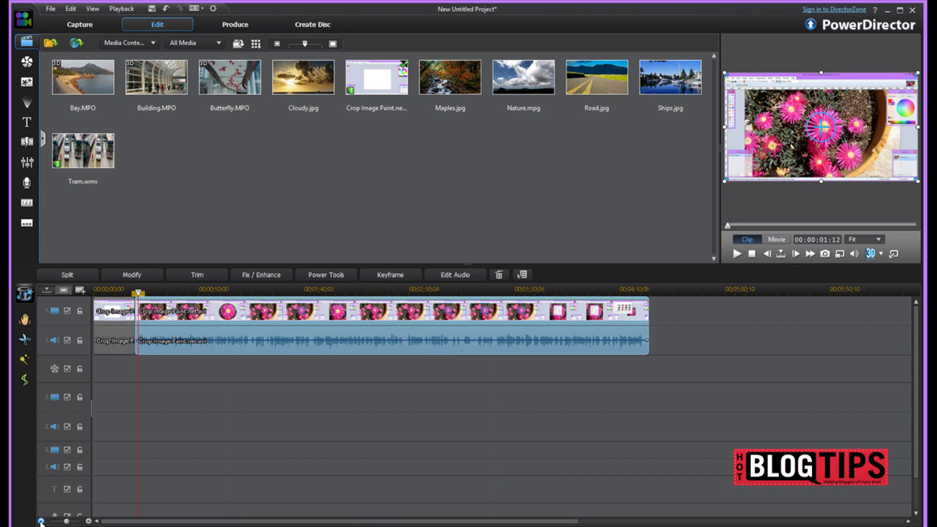
{"action": "left_click", "coordinate": [40, 521]}
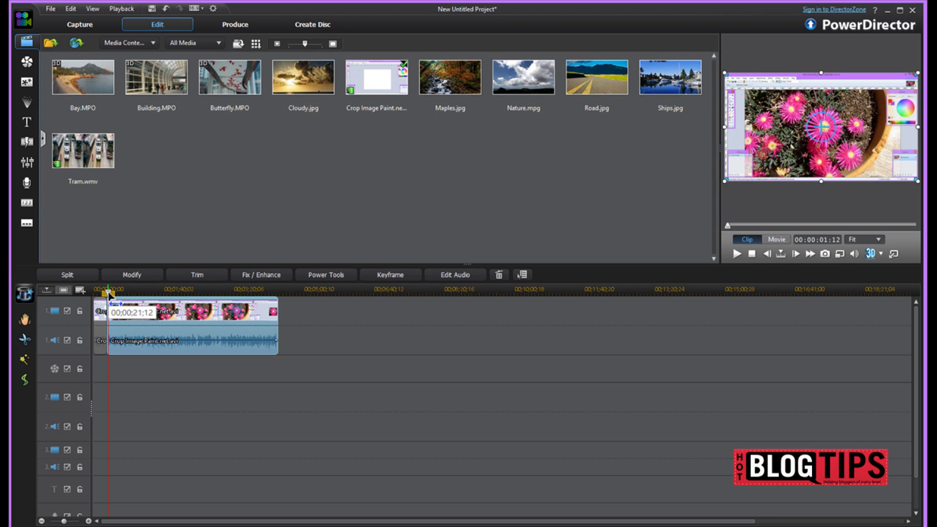
{"action": "left_click", "coordinate": [111, 295]}
{"action": "left_click_drag", "start_coordinate": [110, 294], "coordinate": [268, 293]}
{"action": "left_click", "coordinate": [271, 312]}
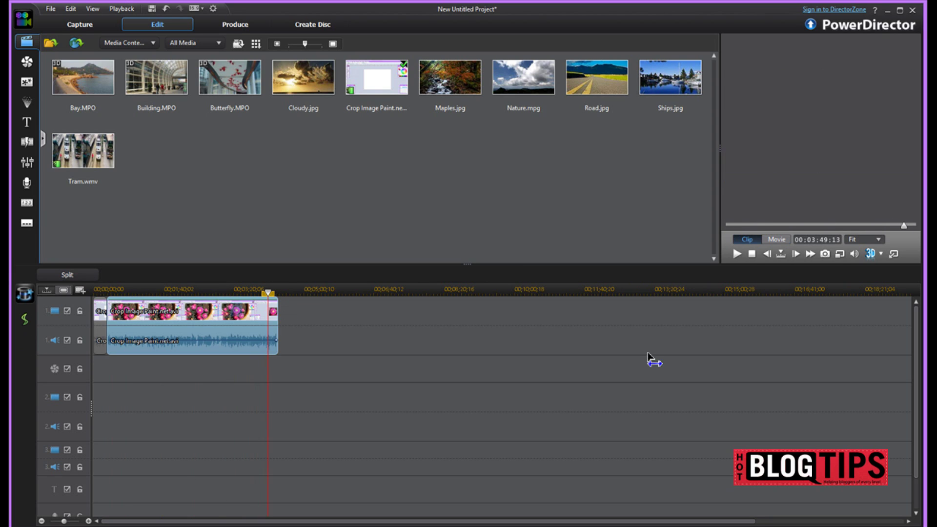
{"action": "left_click", "coordinate": [776, 239]}
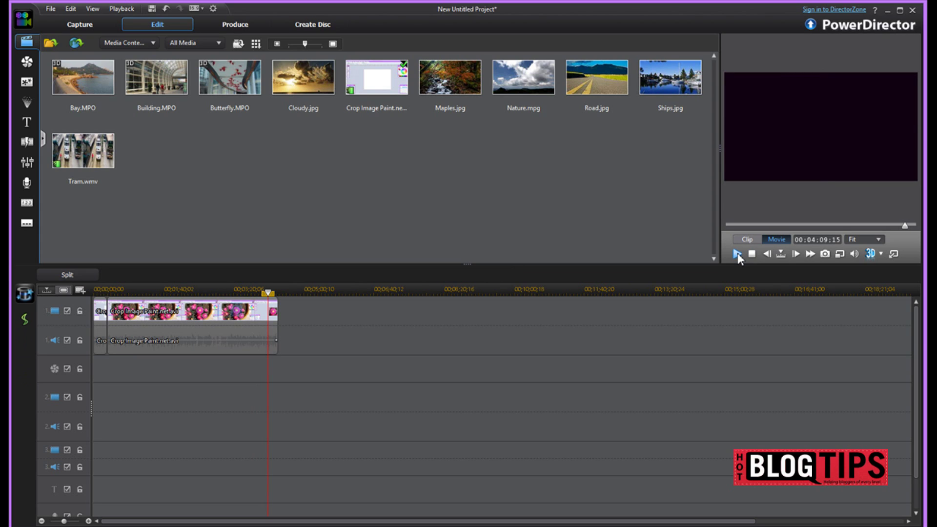
{"action": "left_click", "coordinate": [736, 253]}
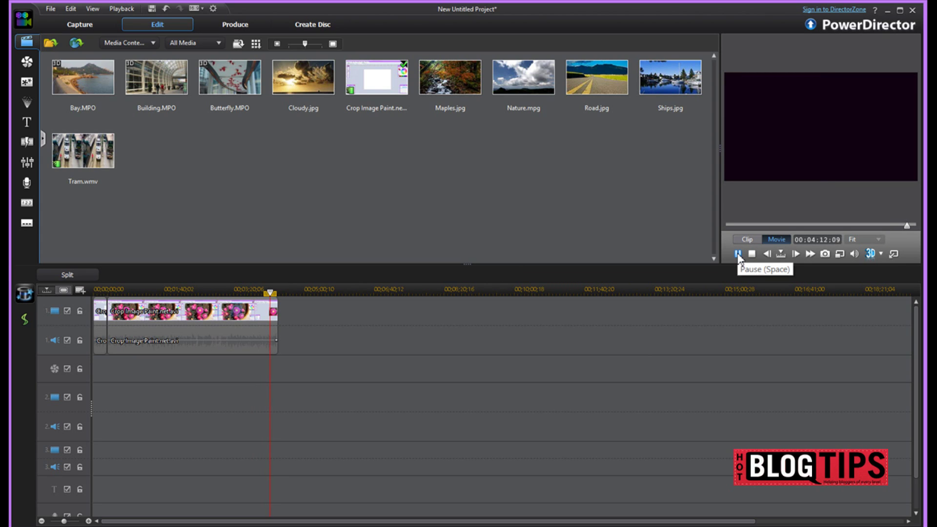
{"action": "left_click", "coordinate": [736, 253]}
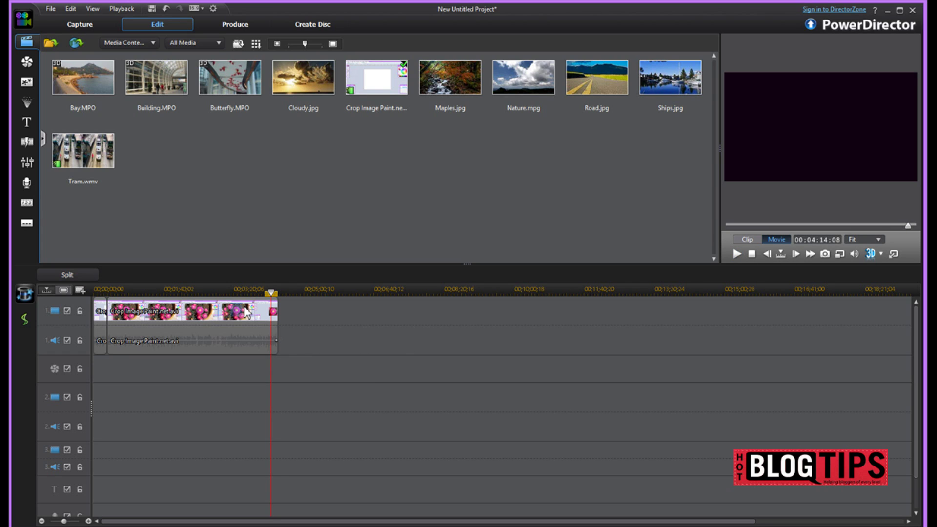
Step: Split the clip at the playhead and remove the end piece on video and audio
{"action": "left_click", "coordinate": [255, 329]}
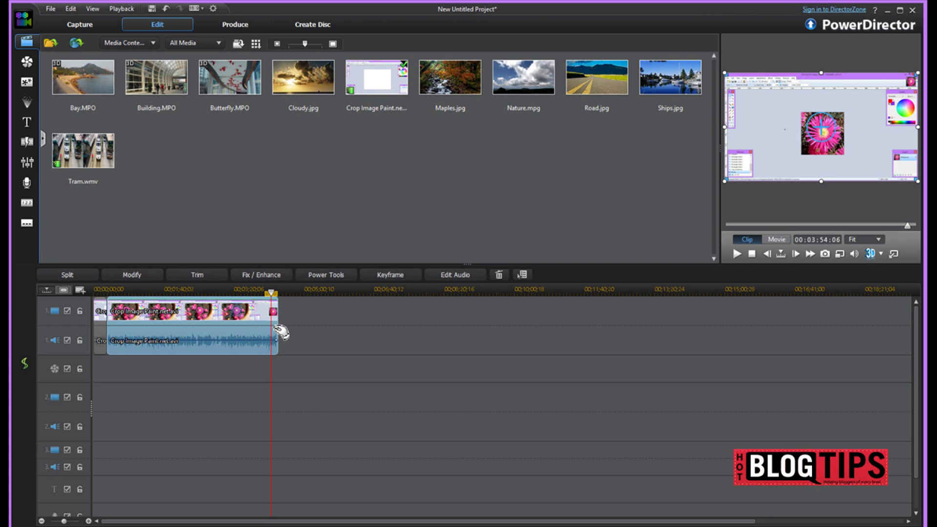
{"action": "left_click", "coordinate": [68, 274]}
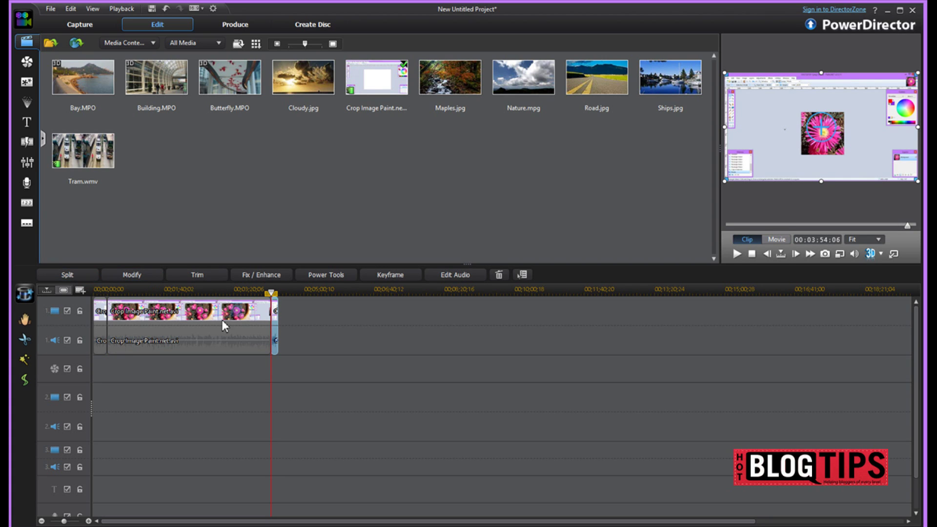
{"action": "left_click", "coordinate": [280, 323]}
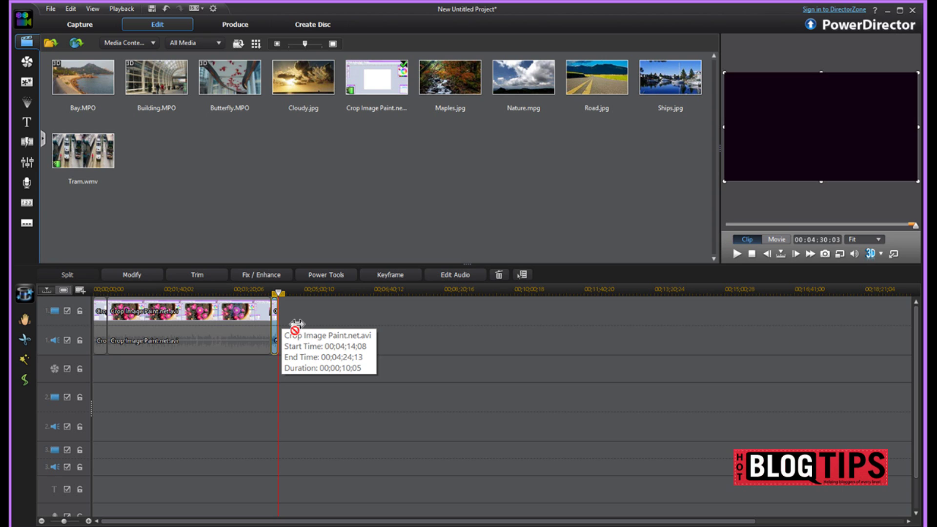
{"action": "left_click", "coordinate": [274, 339]}
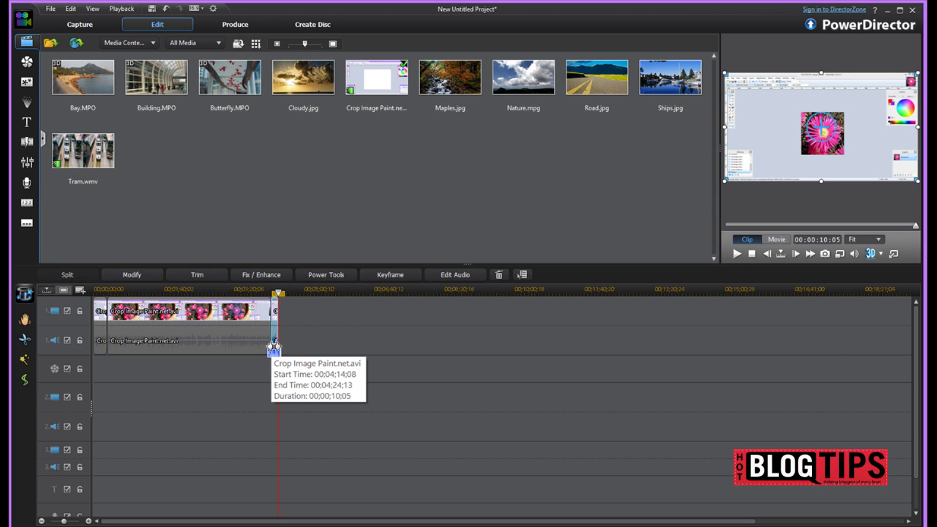
{"action": "right_click", "coordinate": [275, 345]}
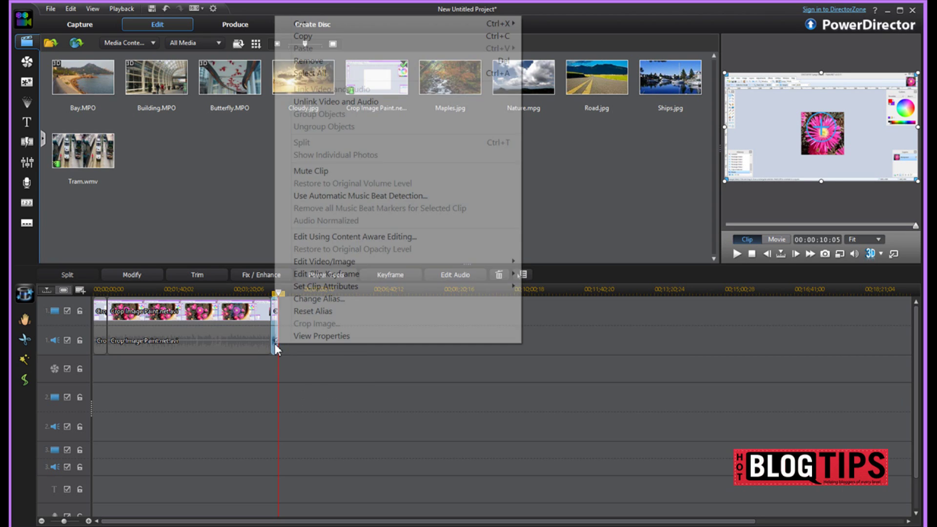
{"action": "left_click", "coordinate": [336, 65]}
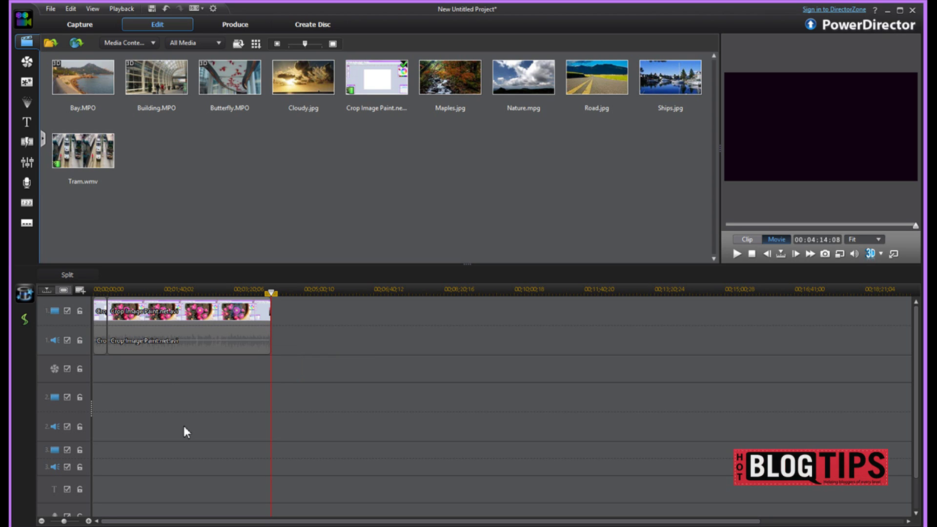
Step: Zoom in, return the playhead to the start, and lock track 1's video and audio
{"action": "left_click", "coordinate": [89, 521]}
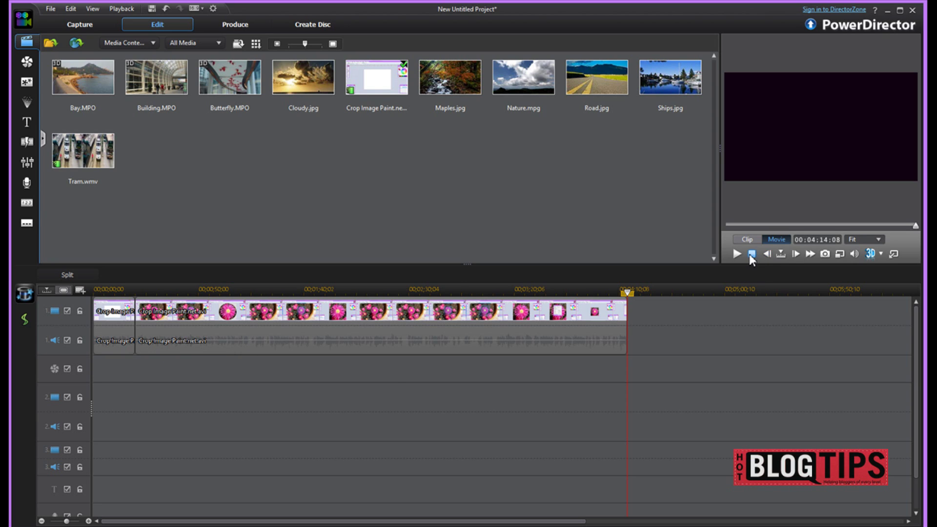
{"action": "left_click", "coordinate": [751, 254]}
{"action": "left_click", "coordinate": [80, 312]}
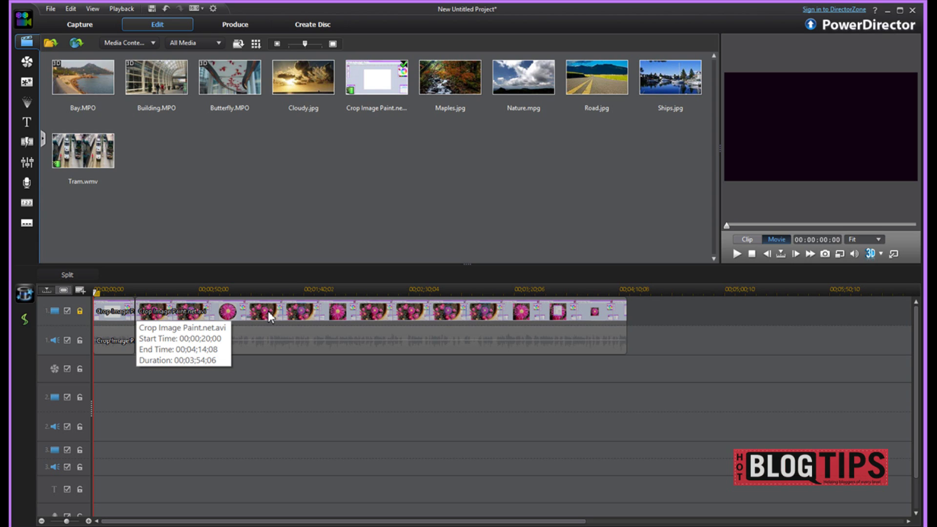
{"action": "left_click", "coordinate": [80, 340]}
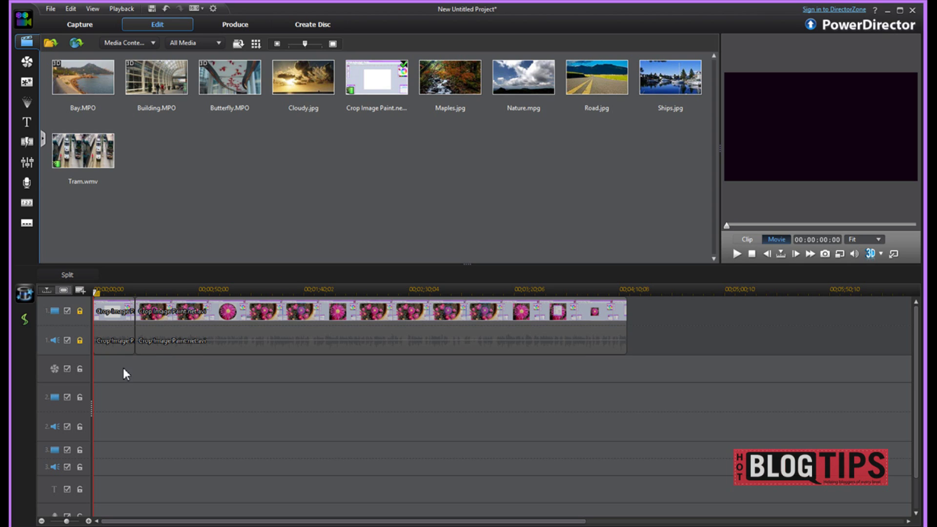
{"action": "left_click", "coordinate": [80, 311]}
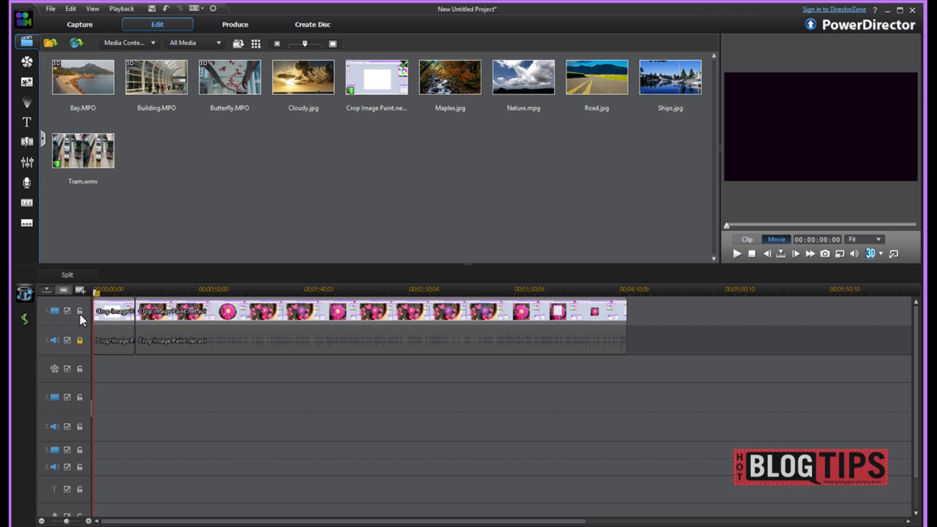
{"action": "left_click", "coordinate": [80, 312]}
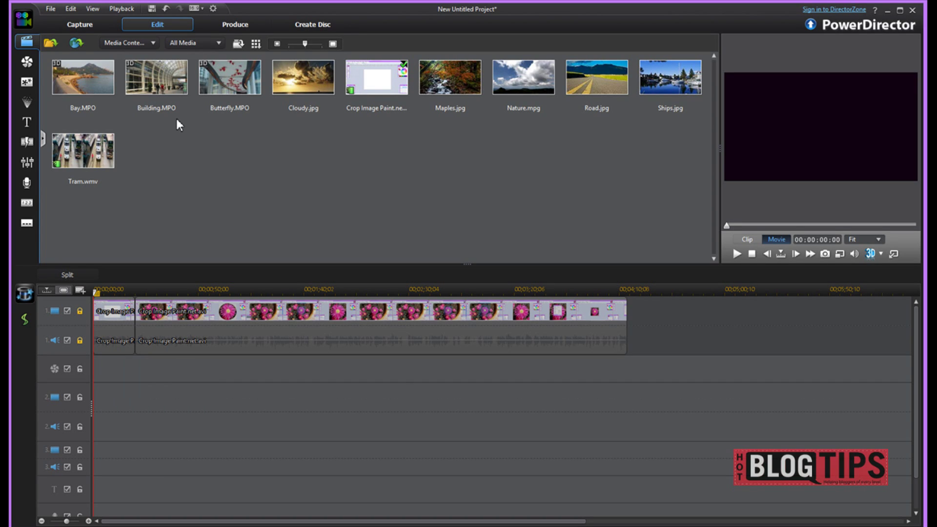
Step: Open Produce > Online to show YouTube settings with the Full HD 1920 x 1080 profile
{"action": "left_click", "coordinate": [239, 27]}
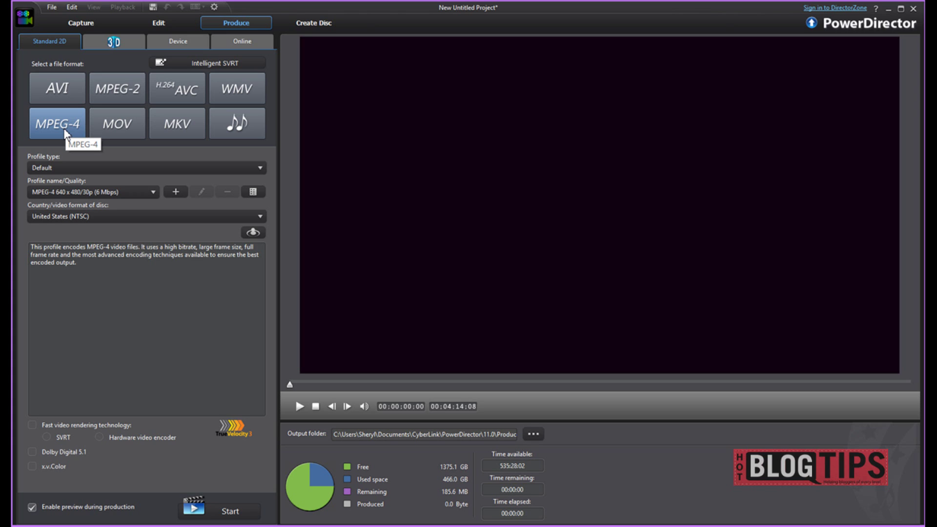
{"action": "left_click", "coordinate": [233, 48]}
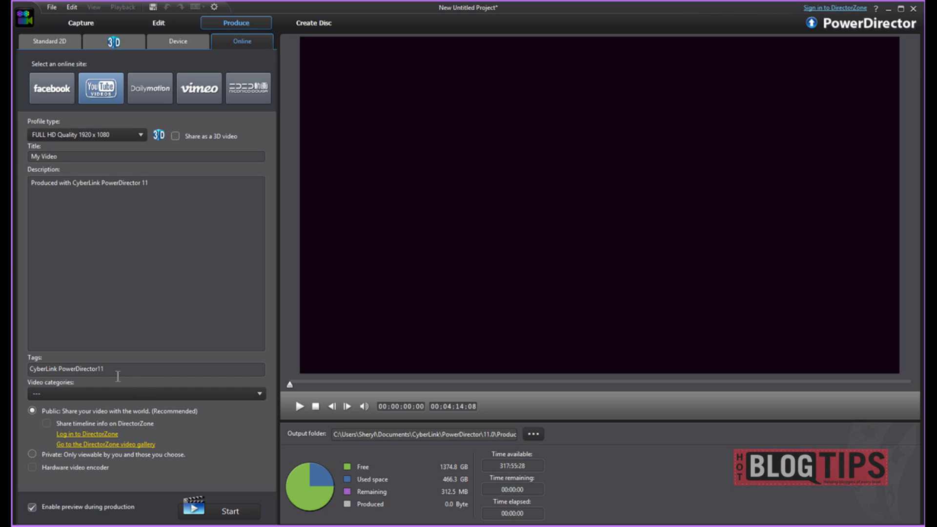
Step: Erase the default Tags text and the default Description text from the YouTube upload settings
{"action": "left_click_drag", "start_coordinate": [114, 374], "coordinate": [19, 375]}
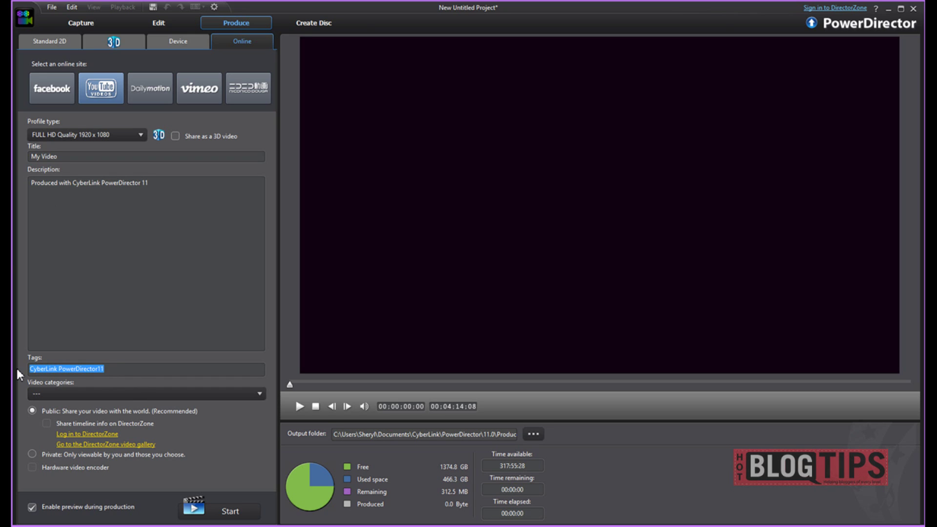
{"action": "key", "text": "Delete"}
{"action": "left_click_drag", "start_coordinate": [155, 184], "coordinate": [45, 227]}
{"action": "key", "text": "Delete"}
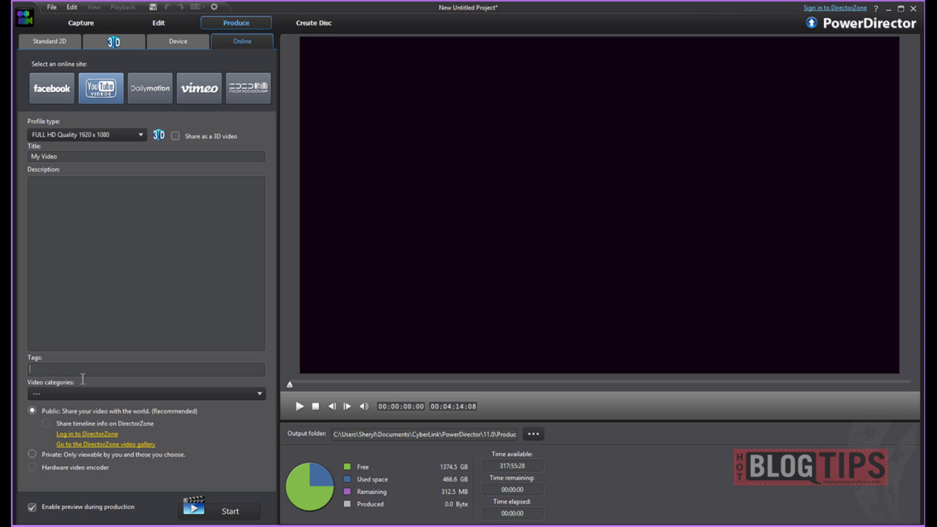
Step: Leave the video category unselected, keep the upload Public, and uncheck Enable preview during production
{"action": "left_click", "coordinate": [101, 394]}
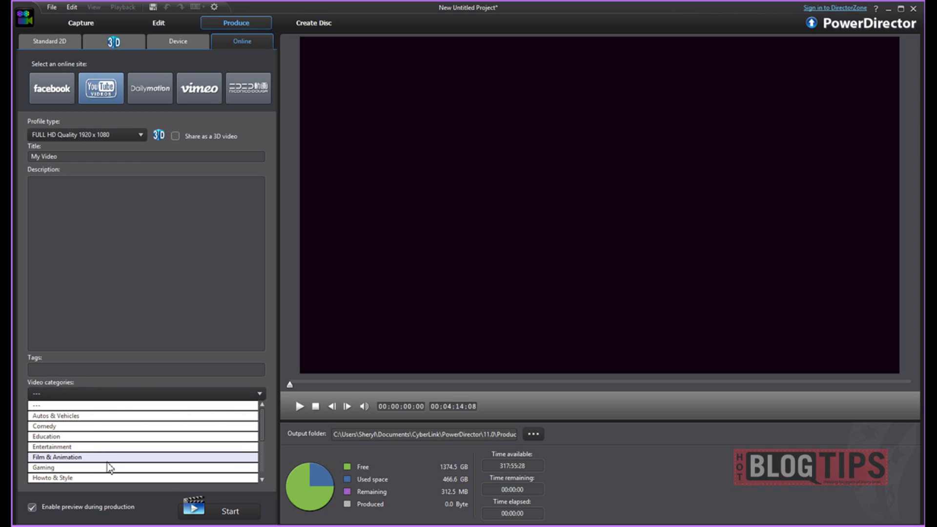
{"action": "left_click", "coordinate": [154, 331]}
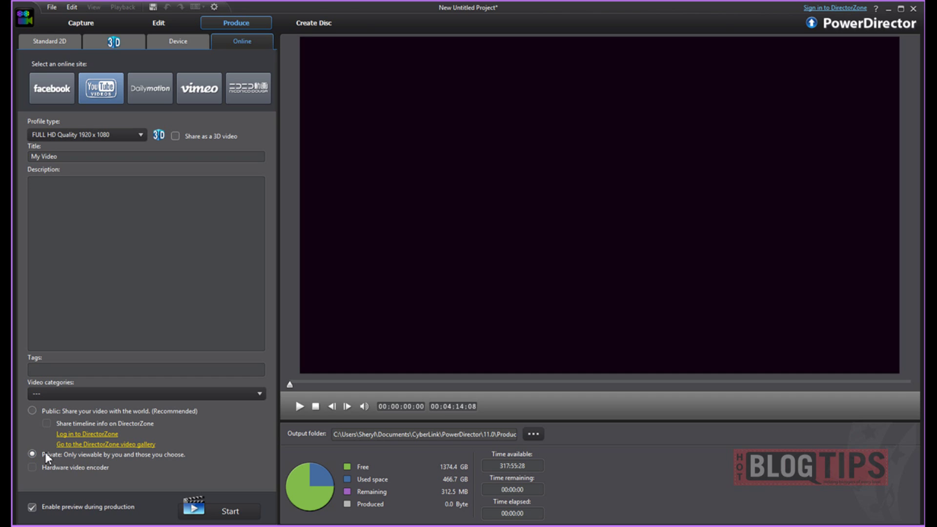
{"action": "left_click", "coordinate": [32, 411]}
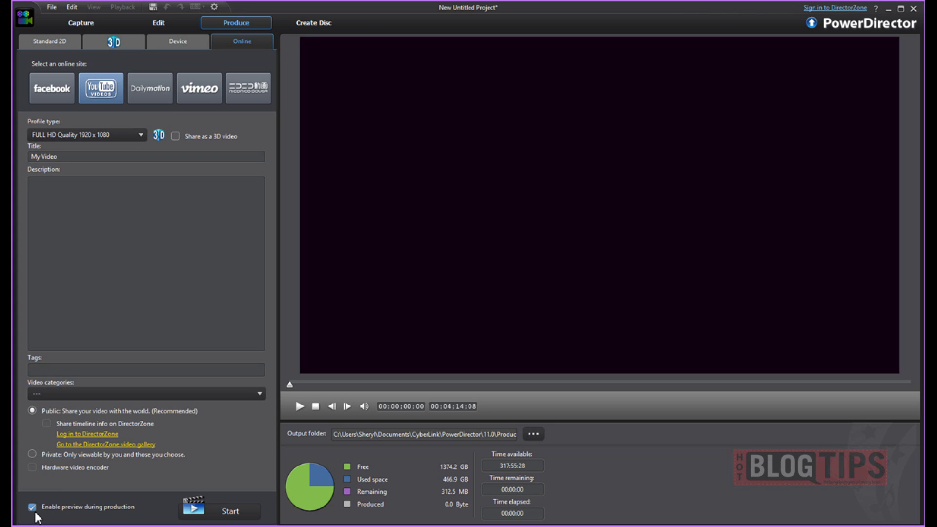
{"action": "left_click", "coordinate": [34, 508]}
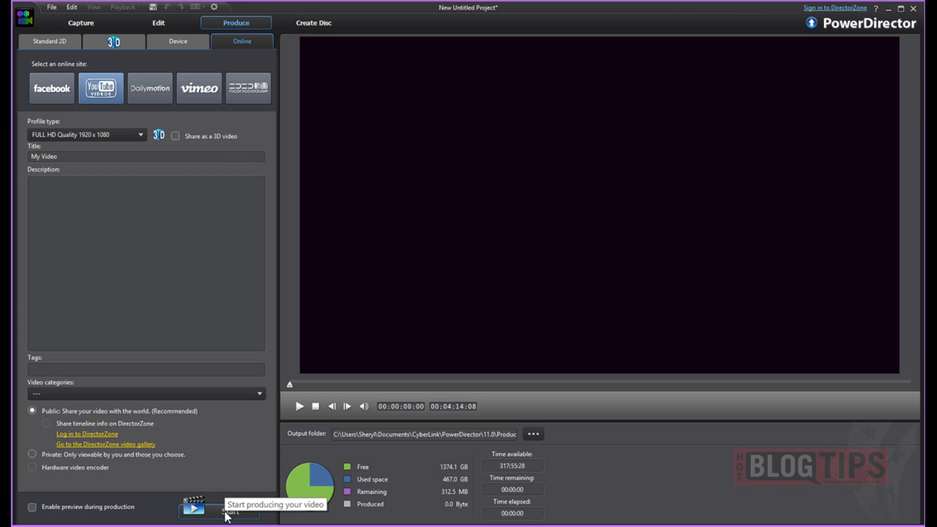
{"action": "left_click", "coordinate": [225, 514]}
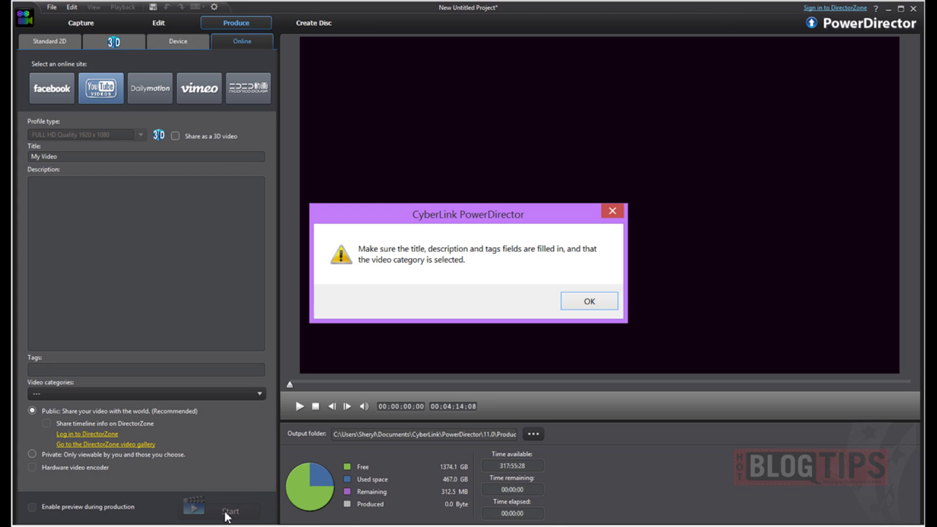
{"action": "left_click", "coordinate": [584, 305]}
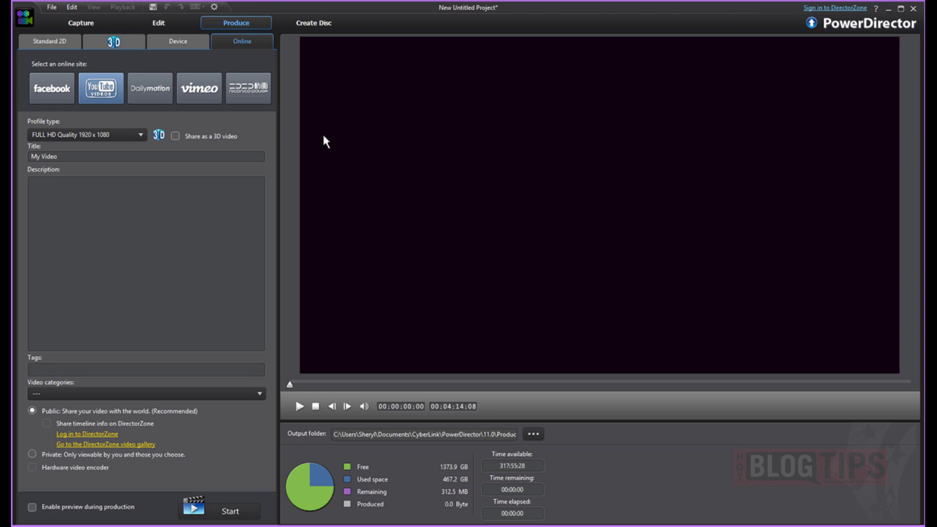
Step: Return to the Edit workspace to see the trimmed Crop Image Paint.net clip on the timeline
{"action": "left_click", "coordinate": [131, 22]}
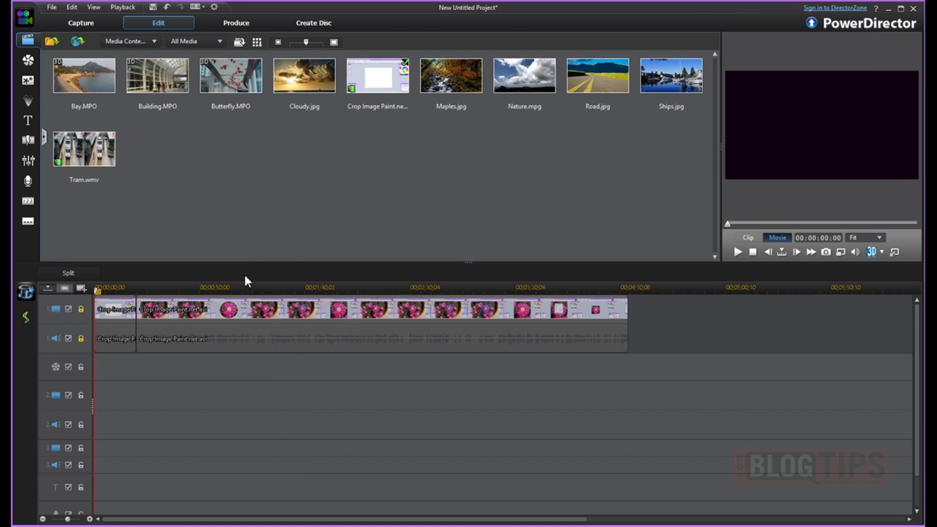